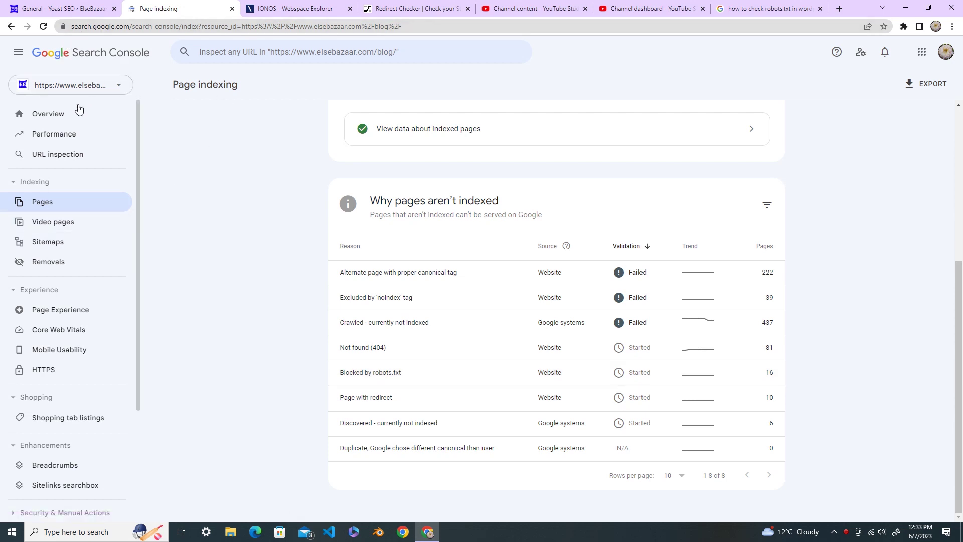
- From Pages, open the Blocked by robots.txt report and review its 16 example CSS blog URLs
left_click(38, 205)
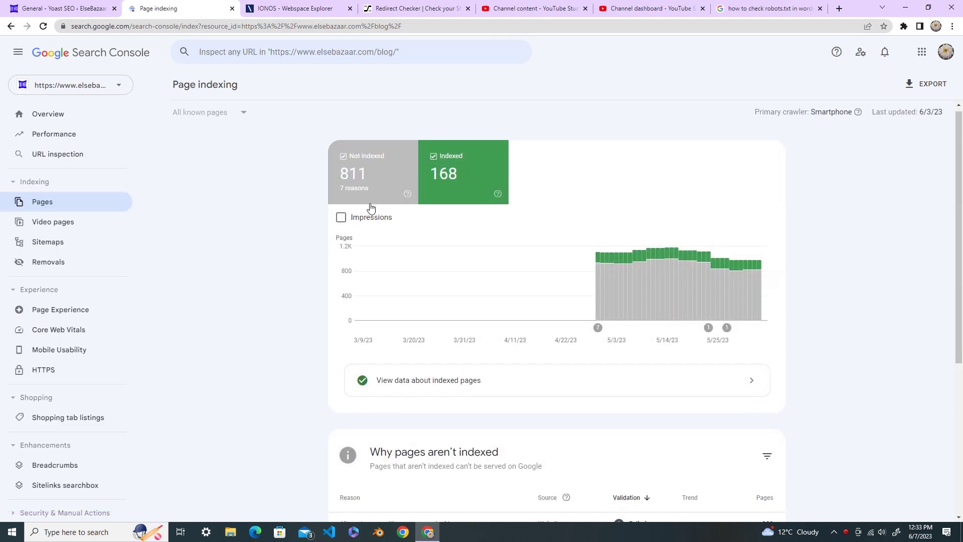
scroll(370, 208, "down", 5)
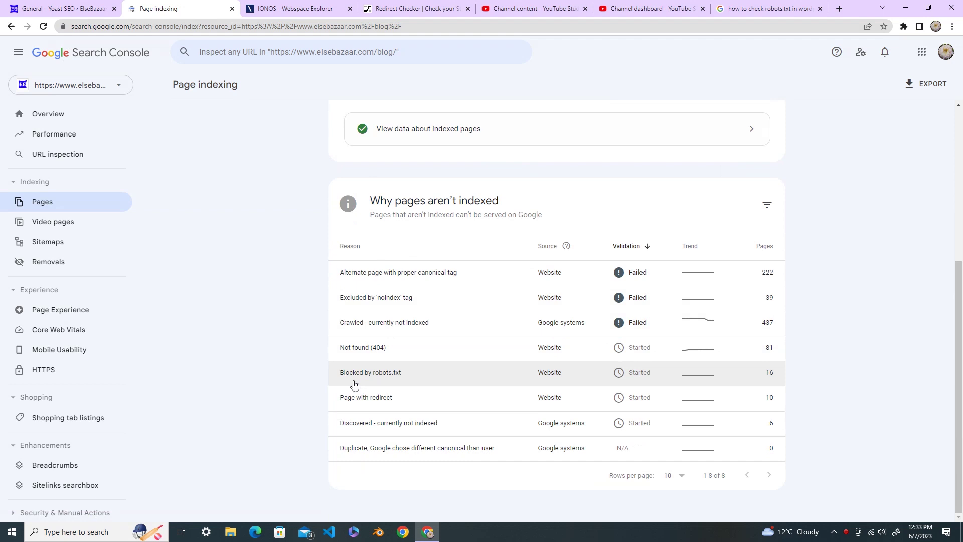
left_click(386, 377)
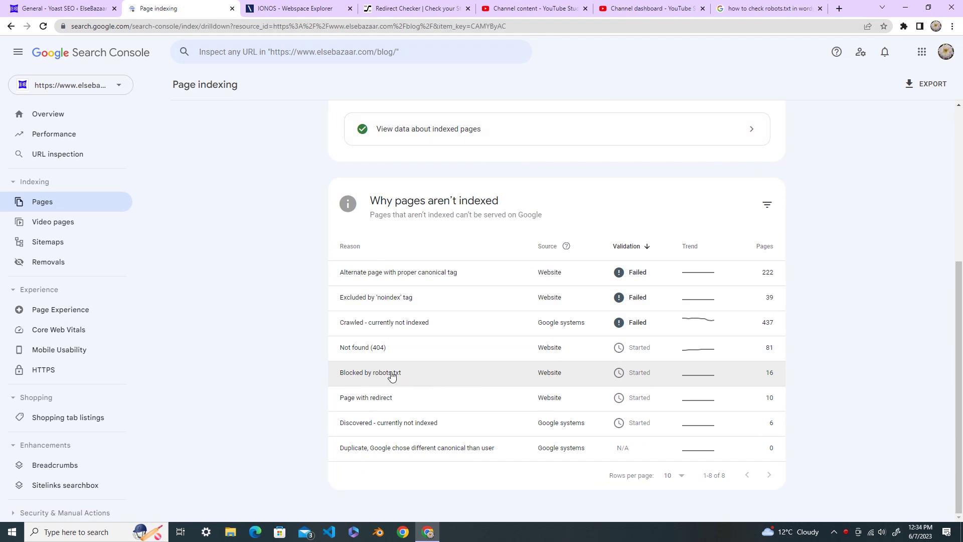
scroll(406, 357, "down", 3)
scroll(406, 357, "down", 3)
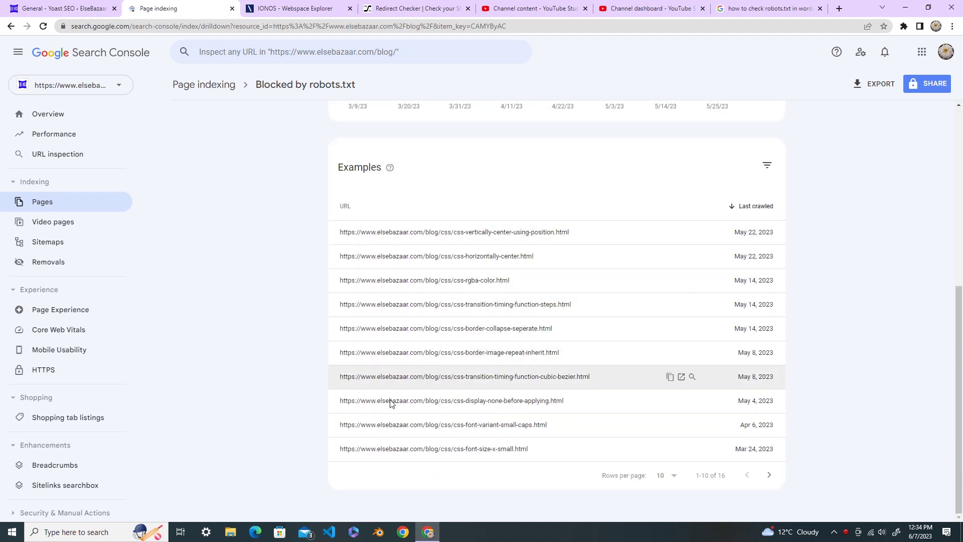
scroll(470, 424, "up", 5)
scroll(414, 284, "up", 1)
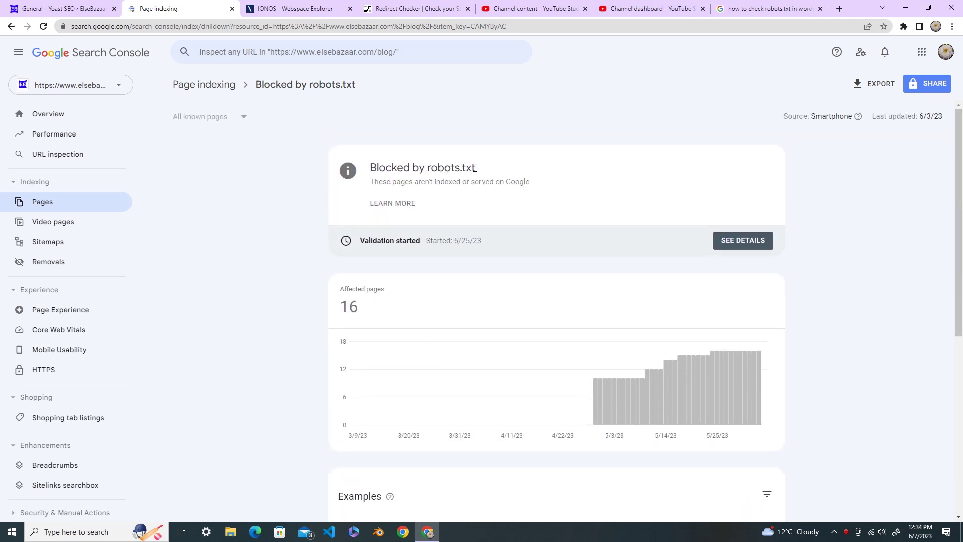
- In the WordPress tab, open Yoast SEO's Tools File editor showing the site's robots.txt
left_click(69, 10)
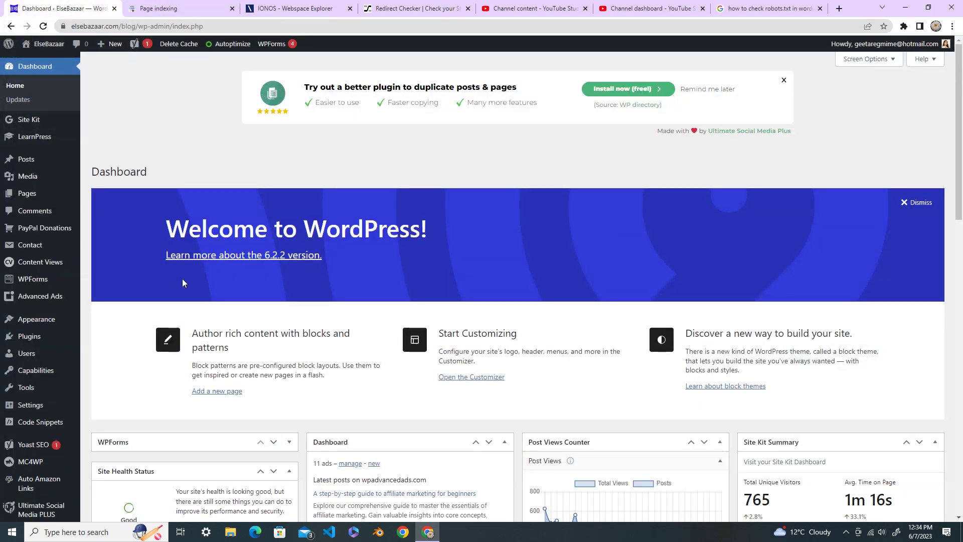
scroll(20, 351, "down", 3)
mouse_move(22, 426)
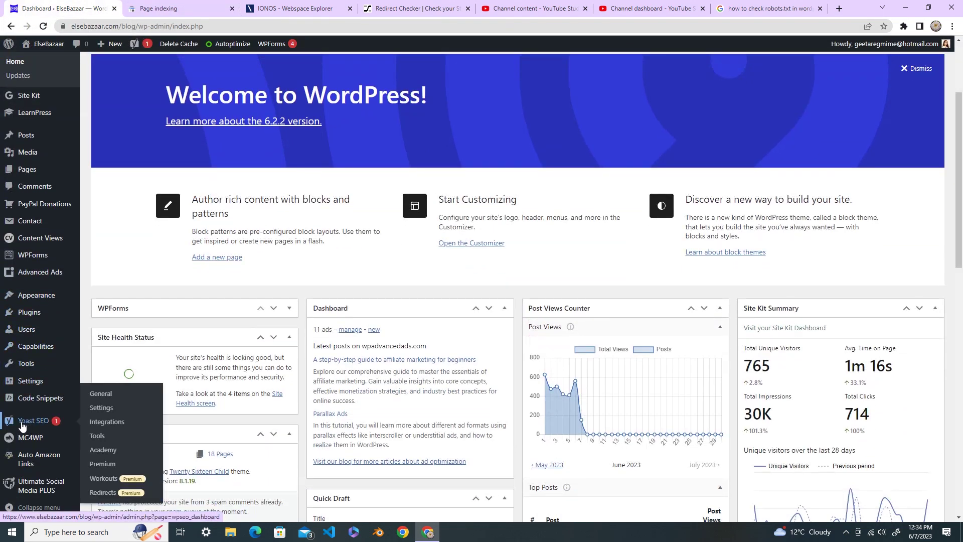
left_click(97, 436)
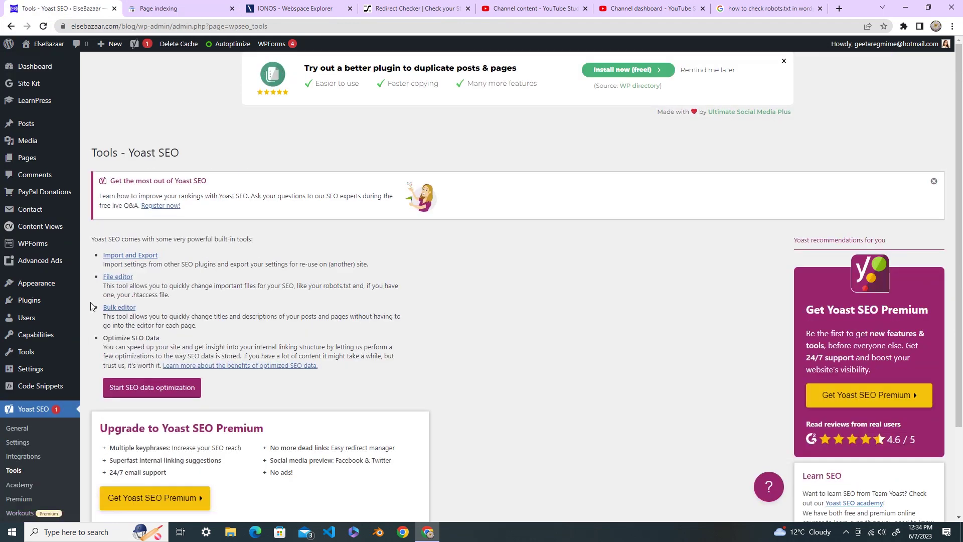
left_click(120, 279)
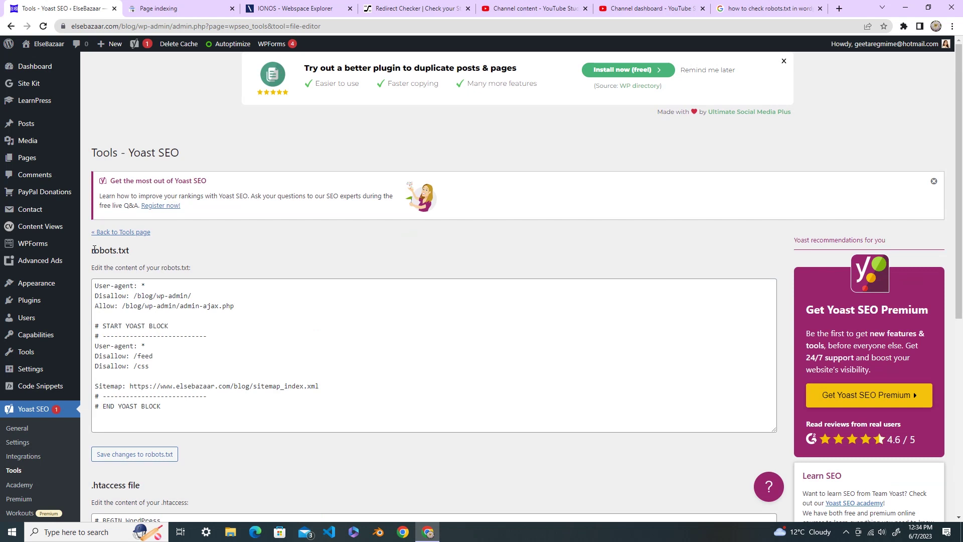
- Highlight the robots.txt heading, the User-agent: * line and the Disallow: /css rule
left_click_drag(90, 250, 141, 254)
left_click(140, 256)
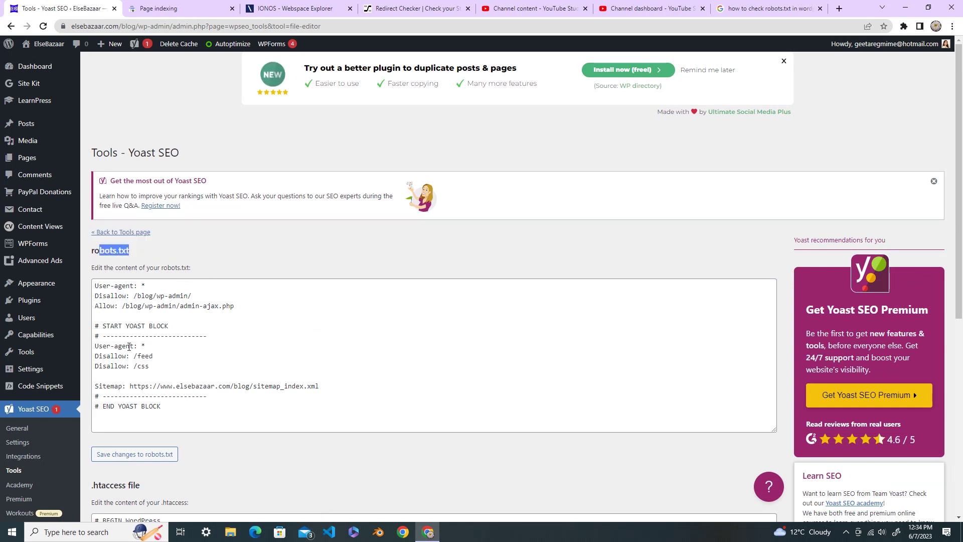
left_click_drag(96, 348, 153, 347)
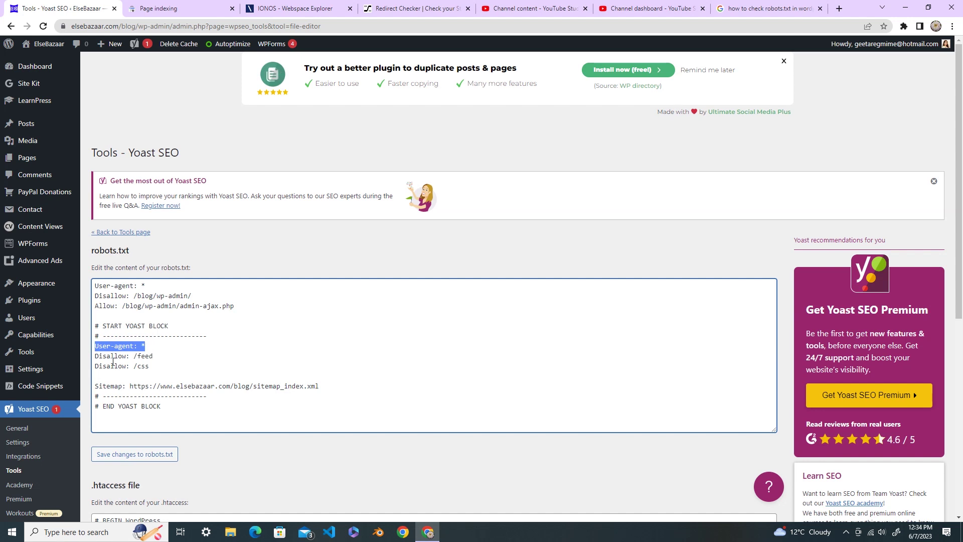
left_click_drag(95, 366, 153, 368)
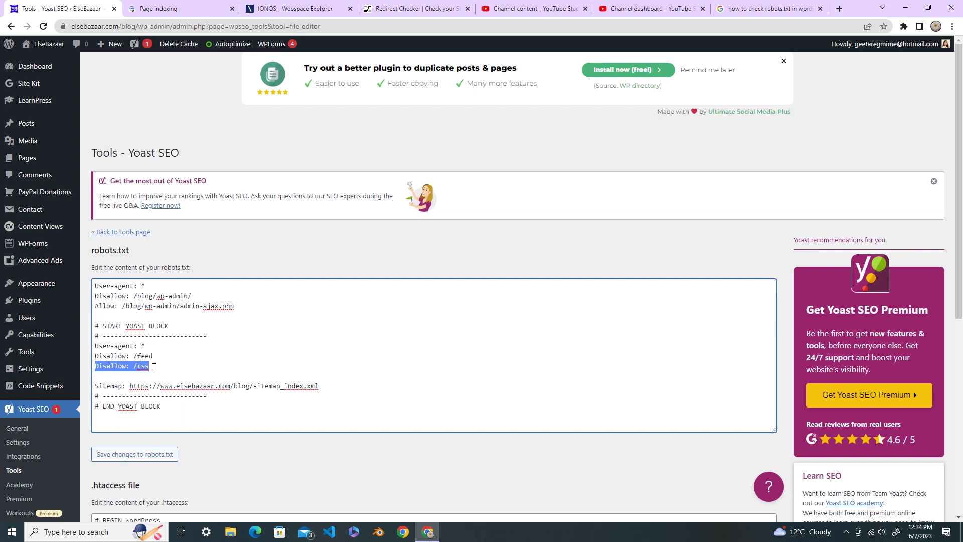
- Open the css-vertically-center-using-position.html example in its own tab, then return to the Yoast editor
left_click(192, 10)
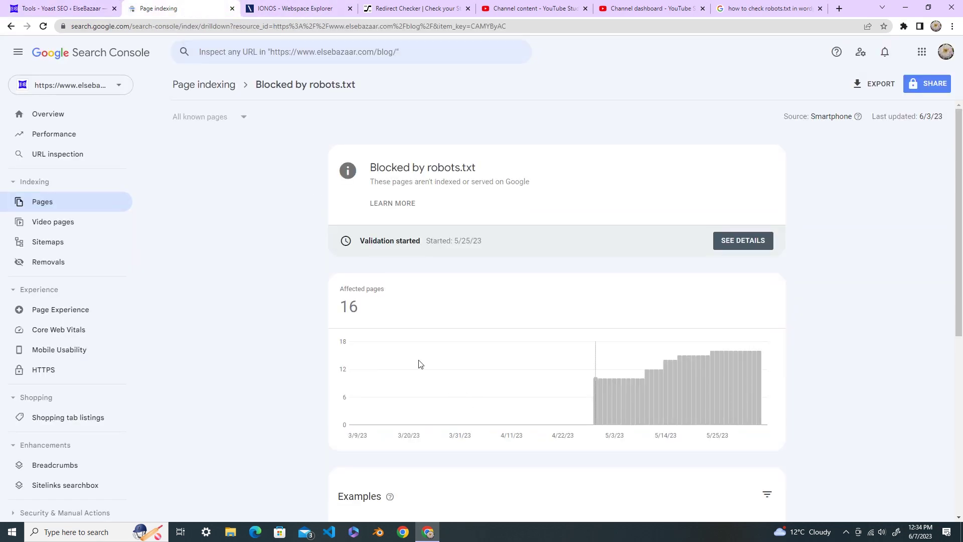
scroll(416, 377, "down", 5)
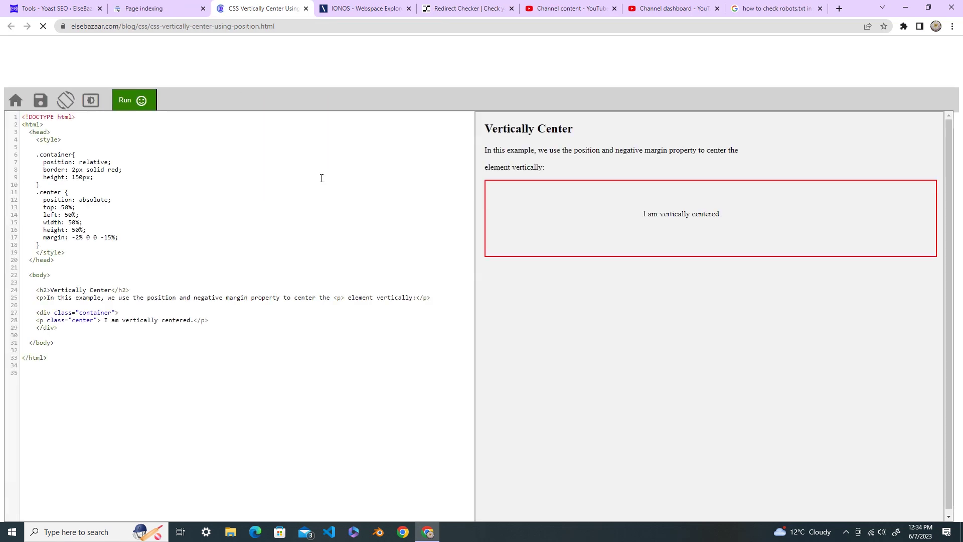
left_click(138, 8)
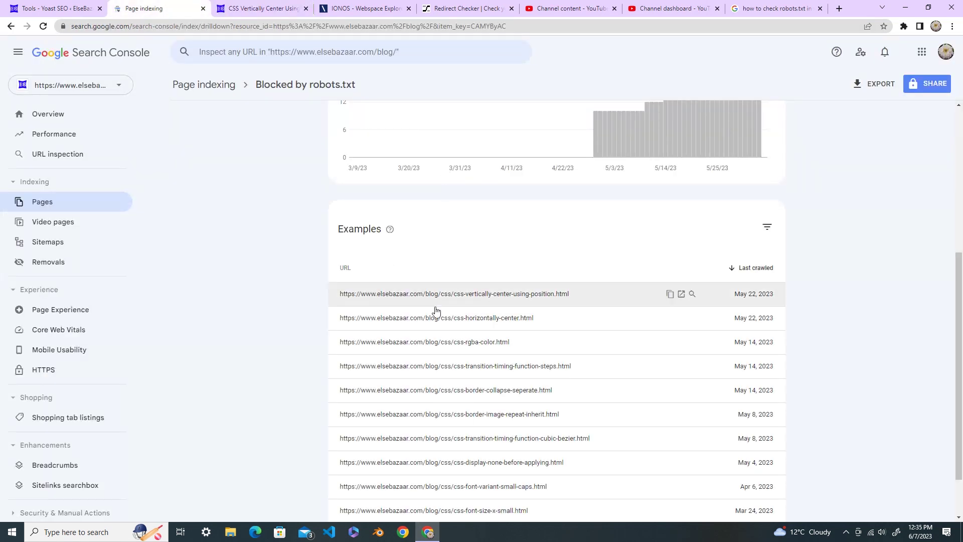
scroll(435, 311, "up", 5)
scroll(436, 311, "up", 1)
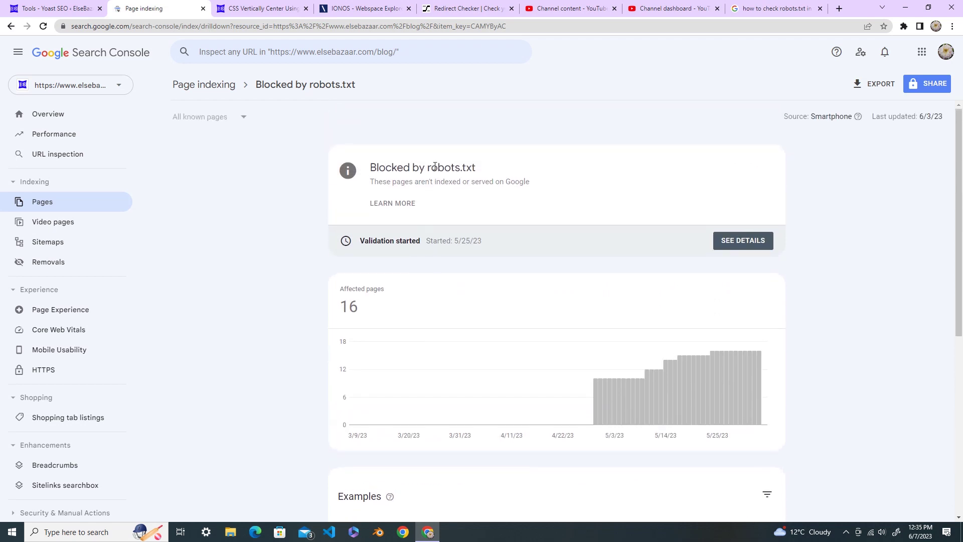
left_click_drag(434, 167, 492, 172)
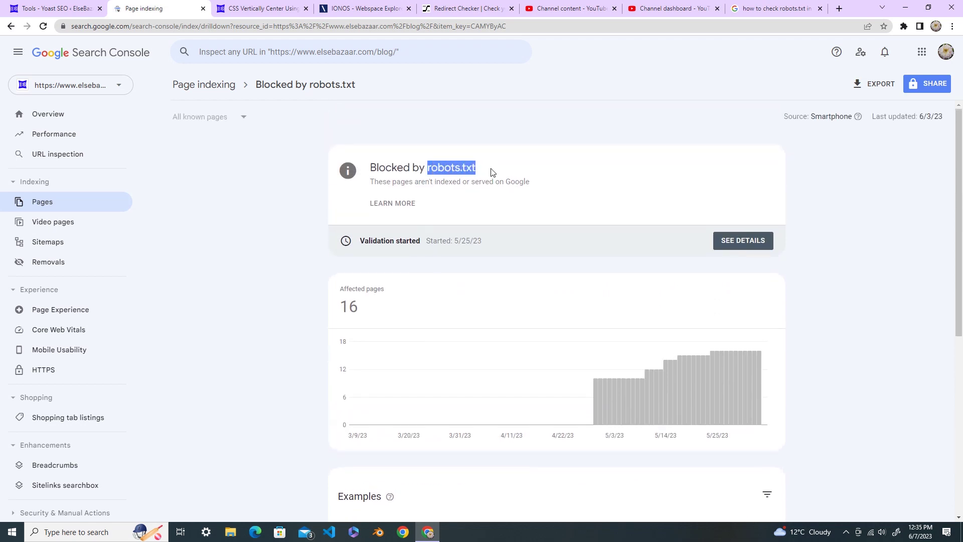
left_click(63, 9)
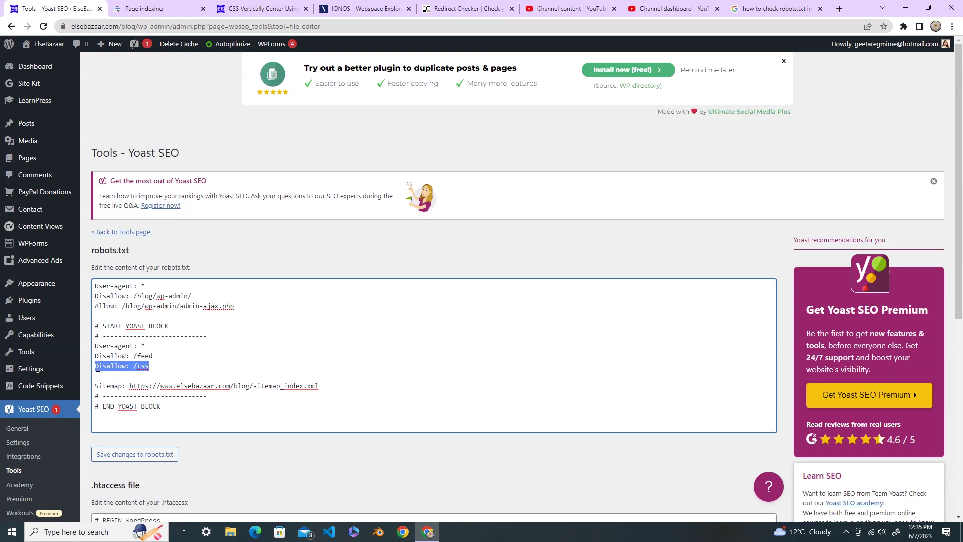
- Delete the Disallow: /css line from robots.txt and save the file
left_click(96, 367)
left_click_drag(96, 367, 153, 366)
key("BackSpace")
key("BackSpace")
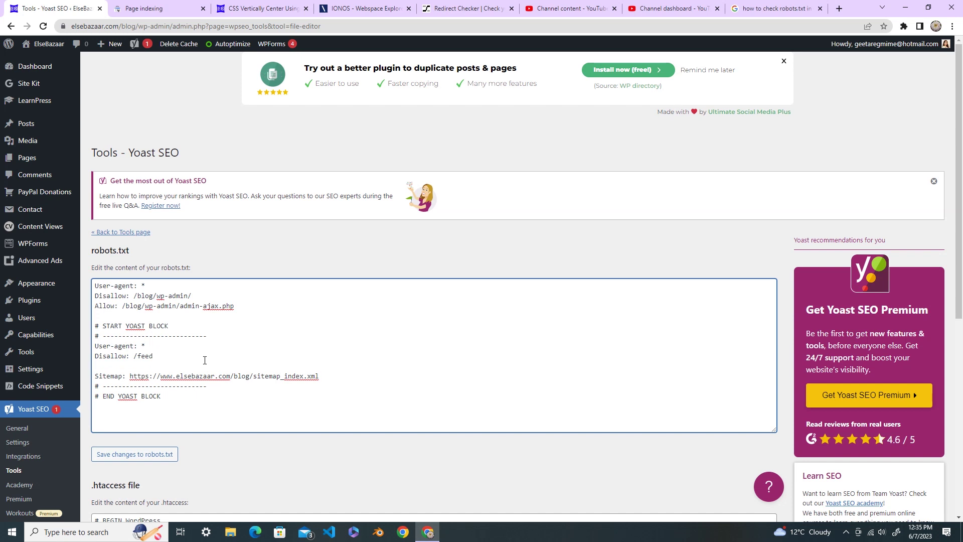
left_click(155, 456)
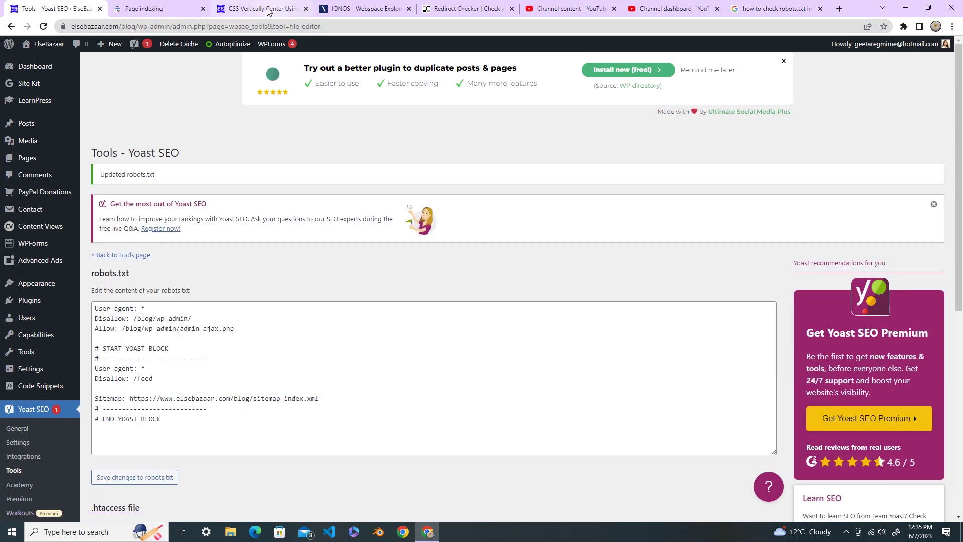
- Return to Search Console's Blocked by robots.txt examples list
left_click(243, 16)
left_click(150, 8)
scroll(443, 261, "down", 6)
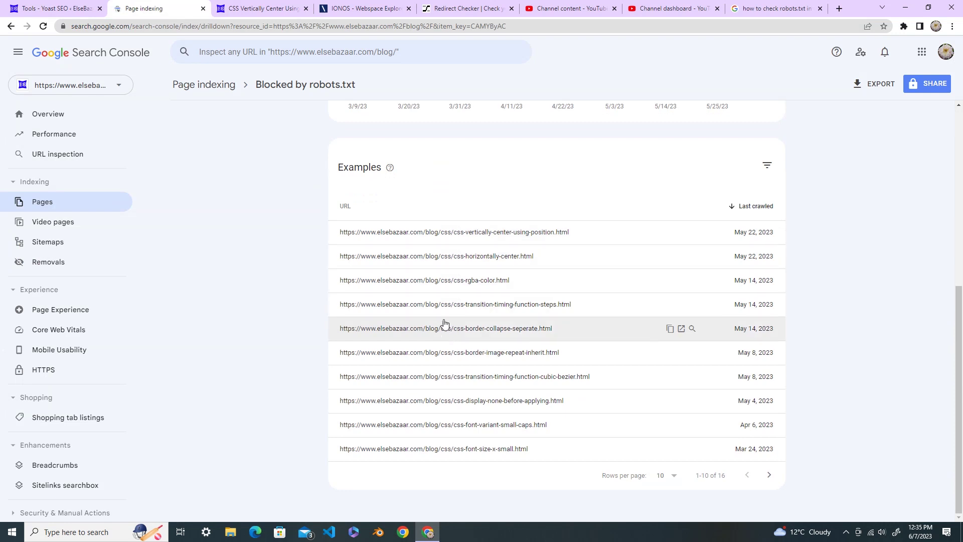
- Show blocked examples 11-16, close the example page tab, and save robots.txt again
left_click(770, 476)
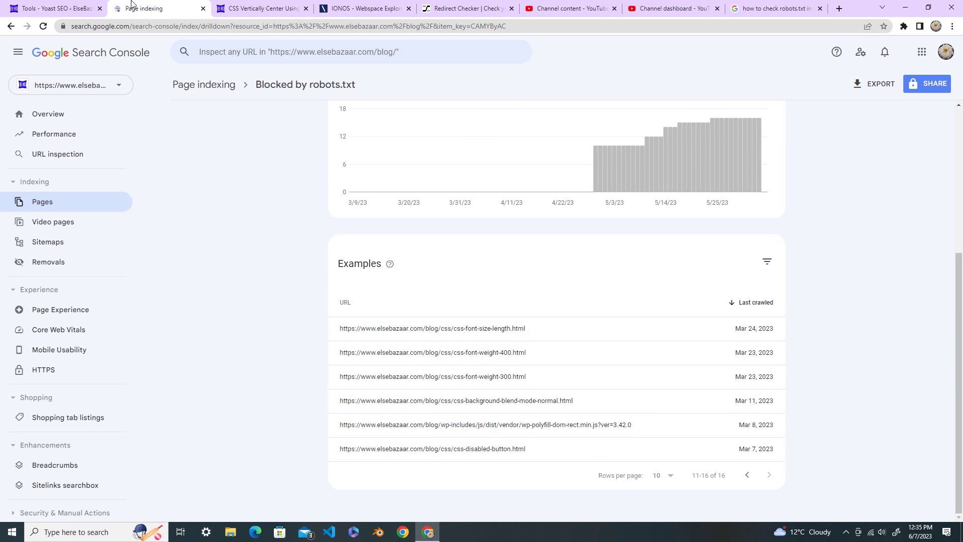
left_click(281, 8)
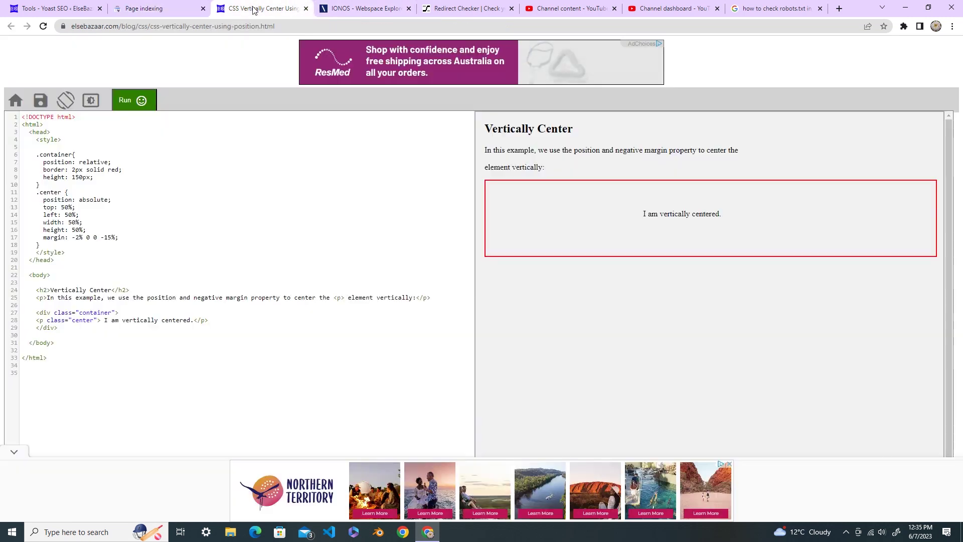
left_click(305, 8)
left_click(53, 8)
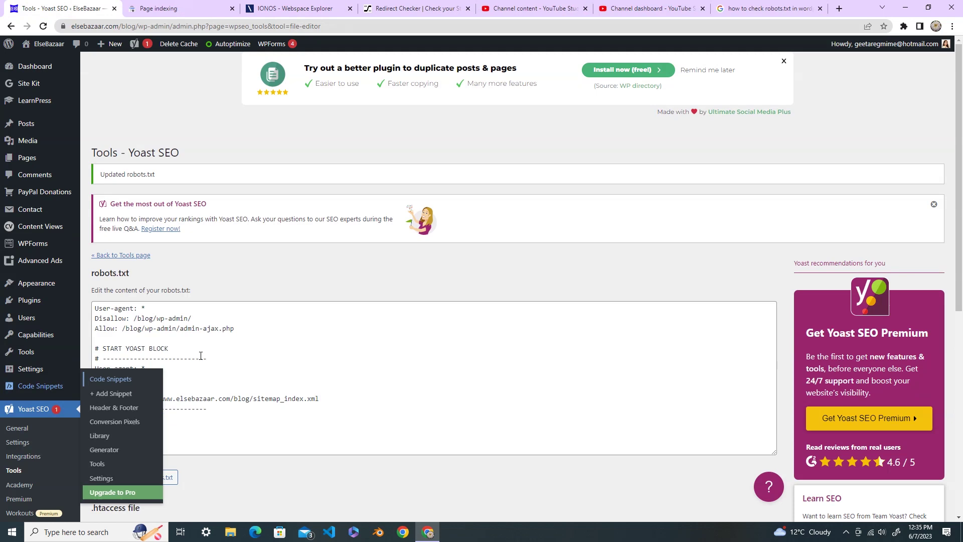
left_click(167, 478)
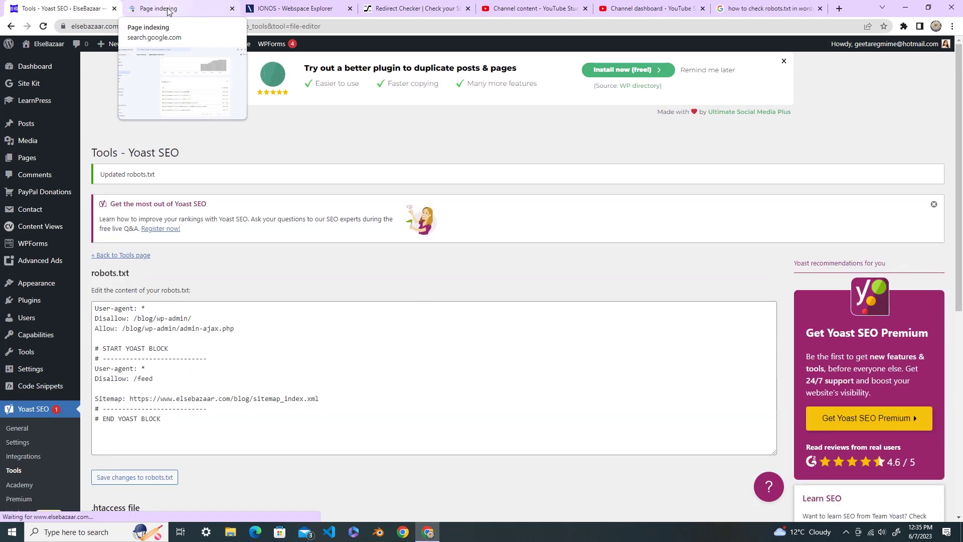
- Copy the first blocked URL, css-vertically-center-using-position.html, from the Blocked by robots.txt examples
left_click(165, 8)
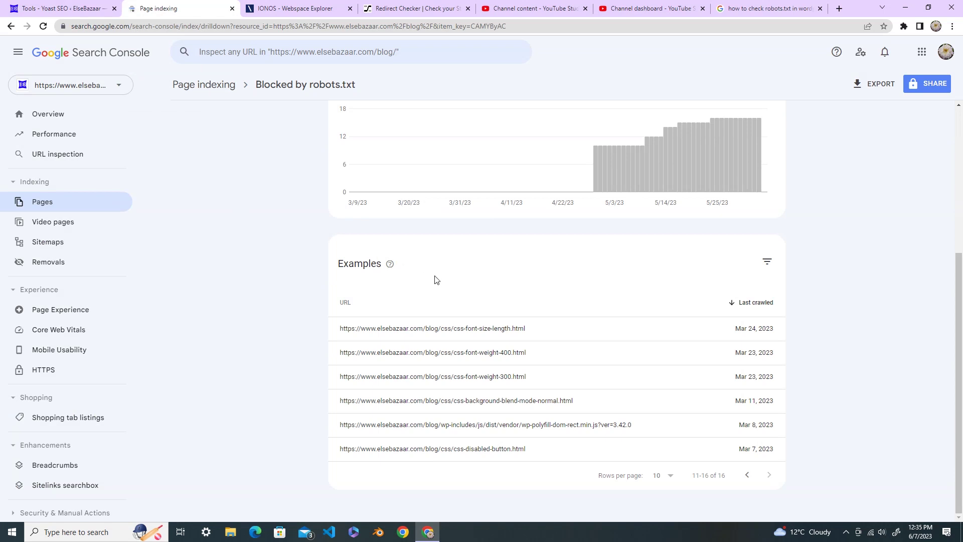
scroll(247, 254, "up", 3)
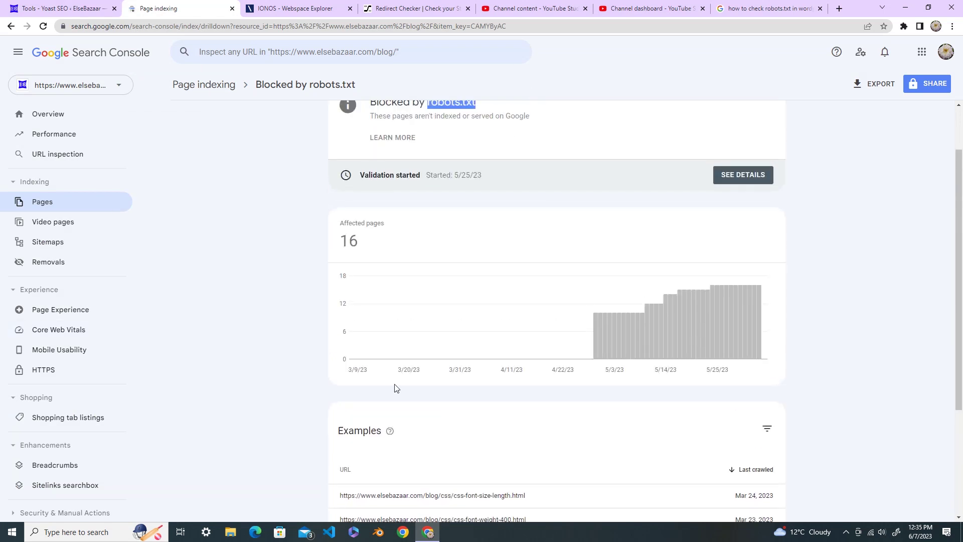
left_click(42, 204)
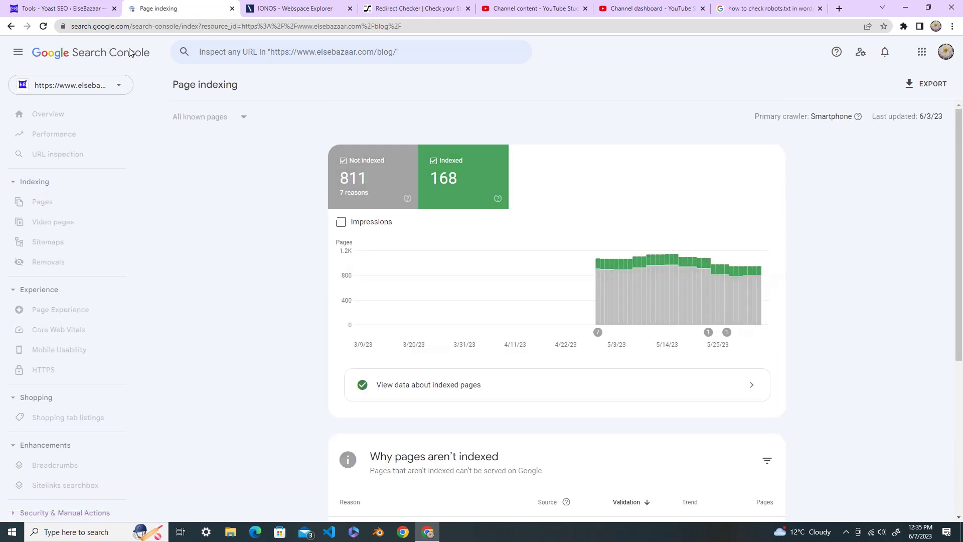
scroll(521, 301, "down", 5)
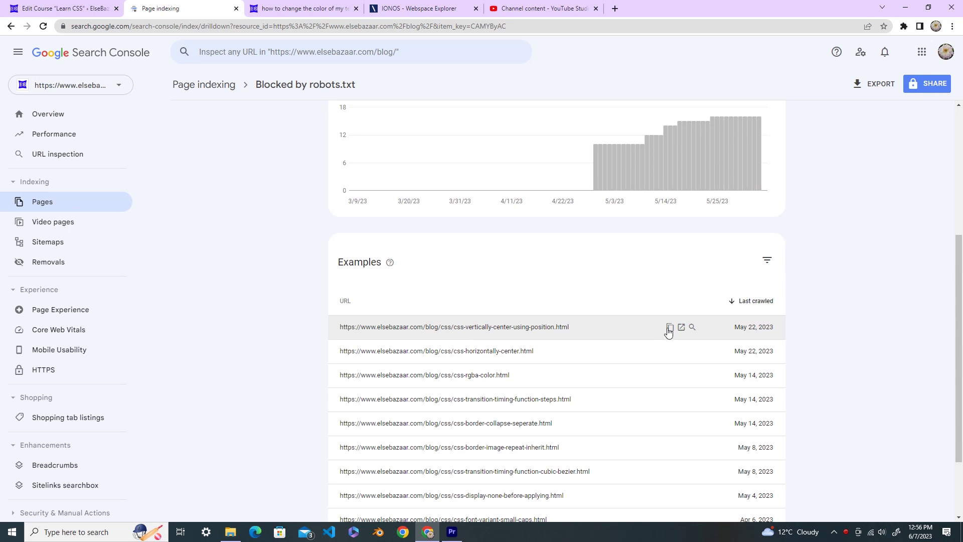
left_click(671, 328)
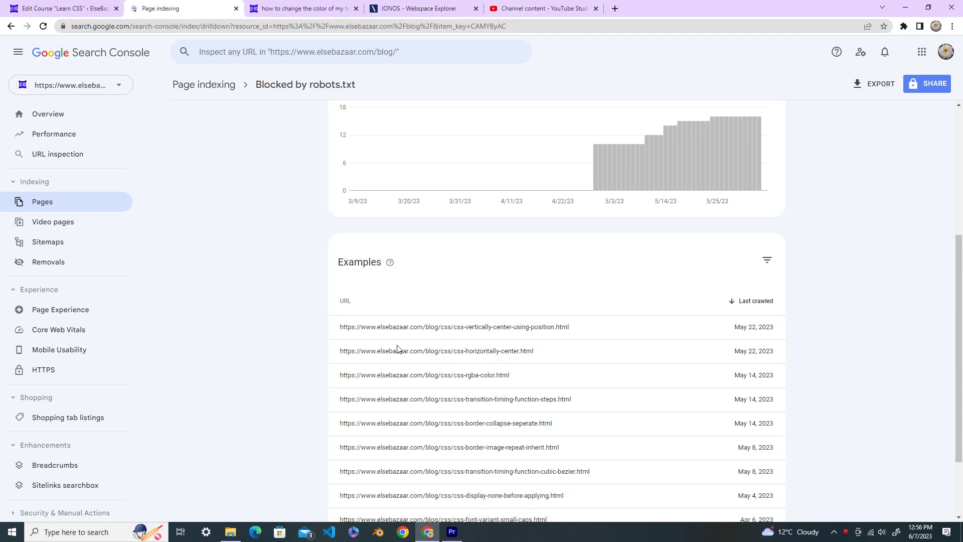
left_click(613, 9)
- Search Google for 'robots testing' and follow the robots.txt Tester help result
left_click(567, 27)
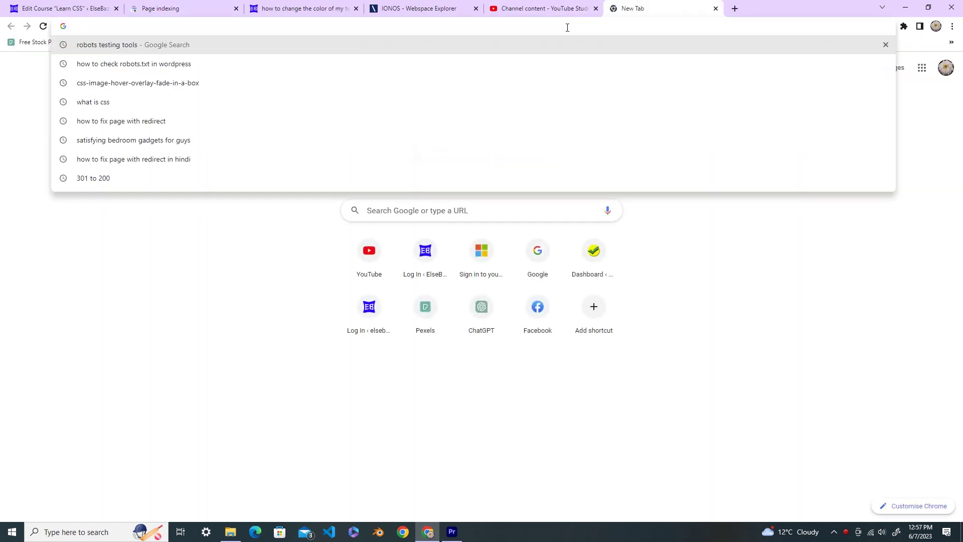
type("robo")
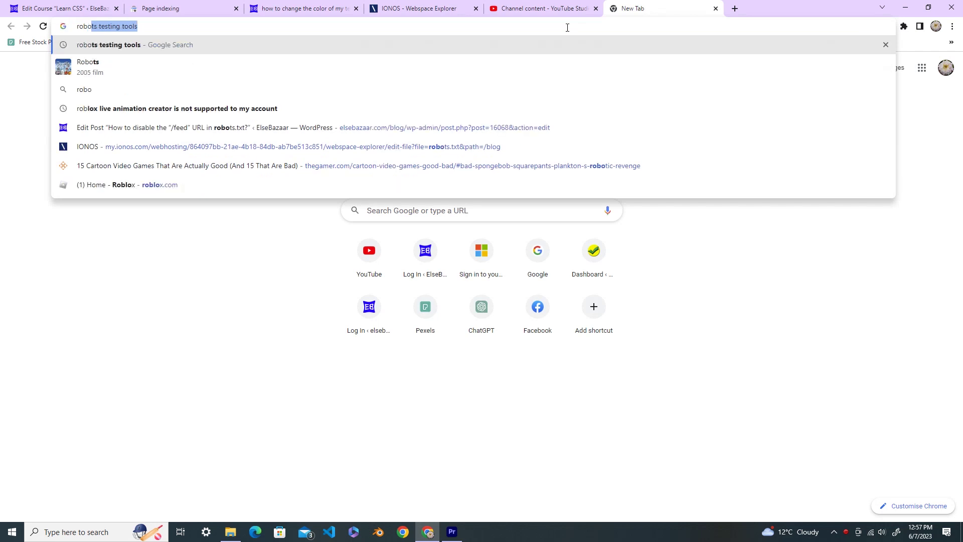
type("ts tes")
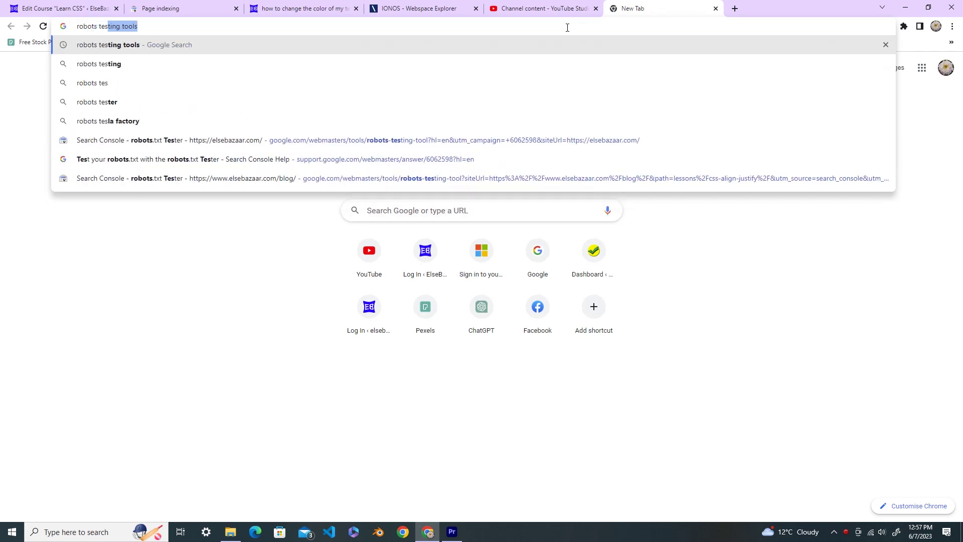
key("Down")
key("Return")
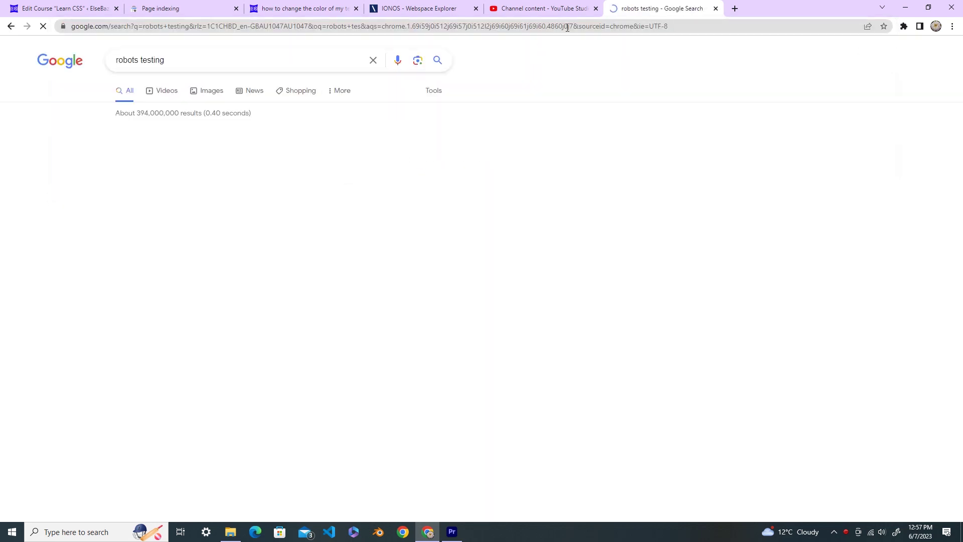
scroll(140, 321, "down", 1)
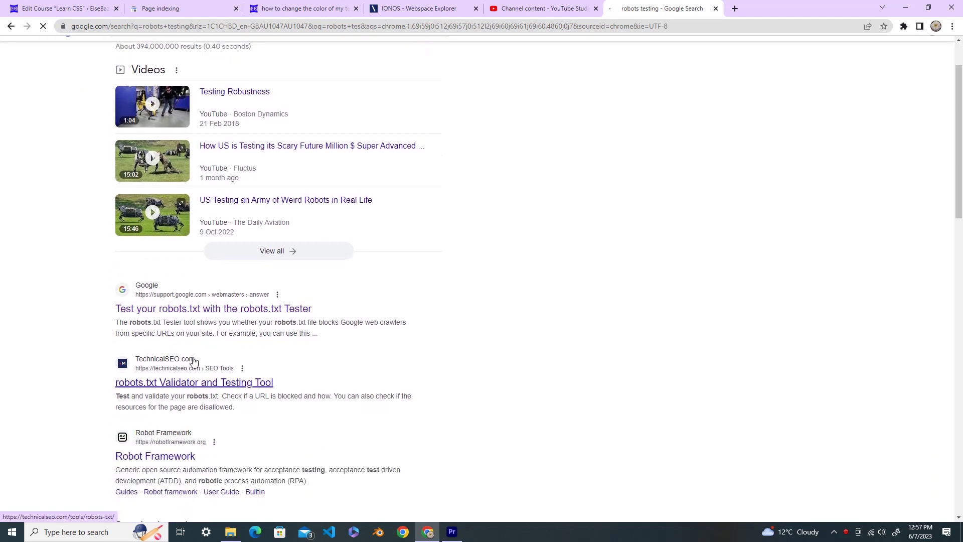
left_click(233, 309)
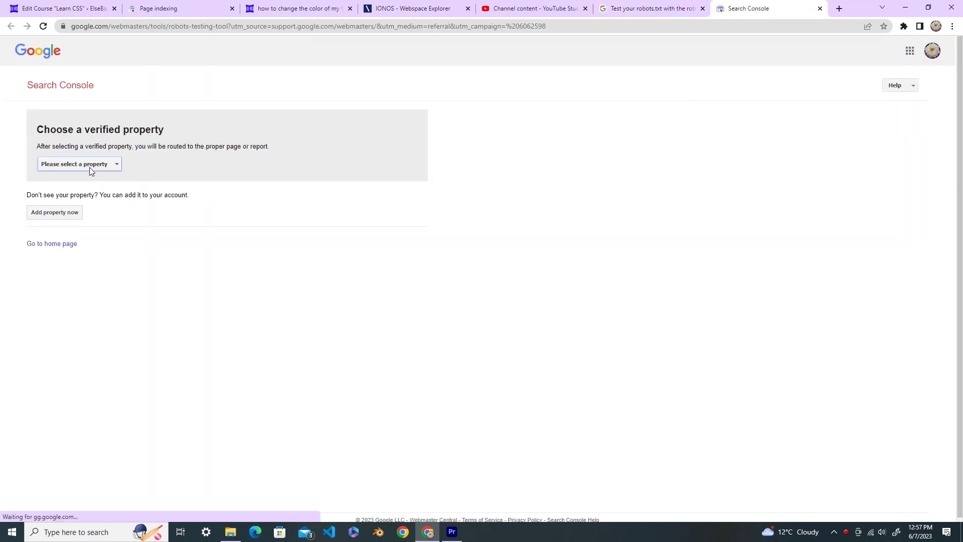
- For the elsebazaar.com property, test blog/css/css-vertically-center-using-position.html and confirm it shows ALLOWED
left_click(92, 165)
left_click(86, 193)
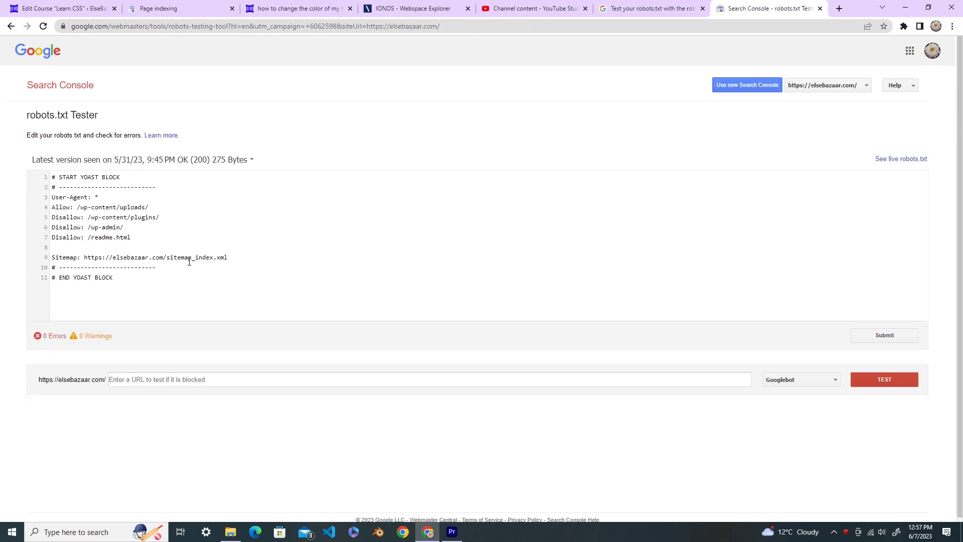
left_click(237, 380)
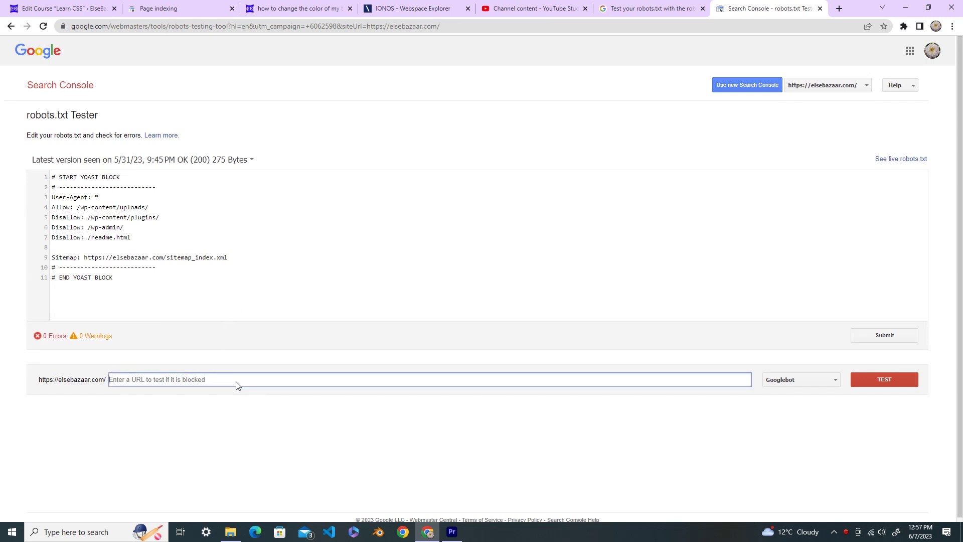
key("ctrl+v")
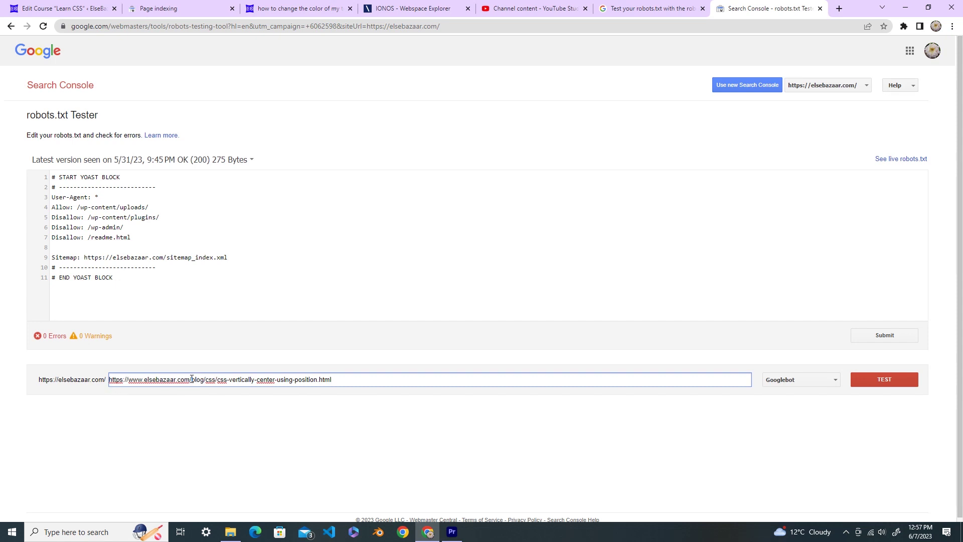
left_click_drag(192, 380, 116, 377)
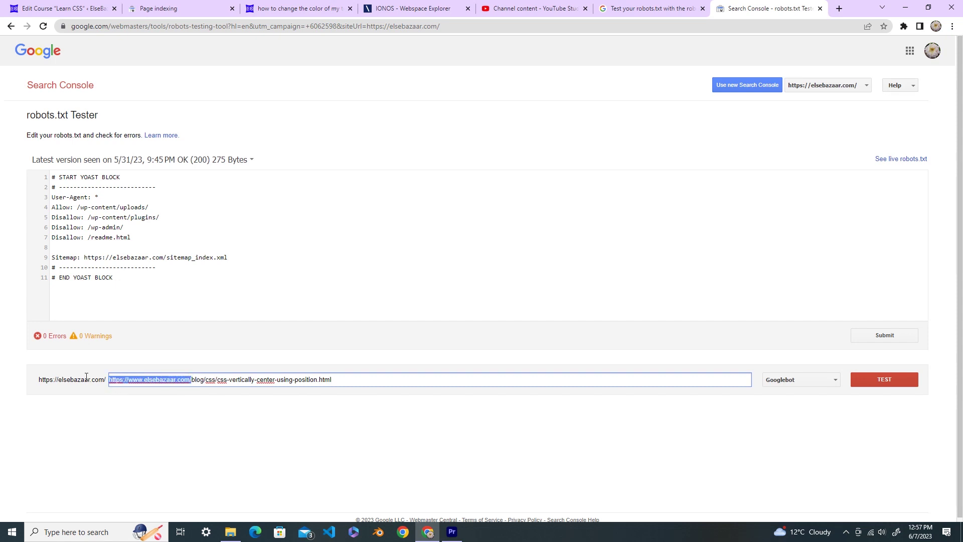
key("BackSpace")
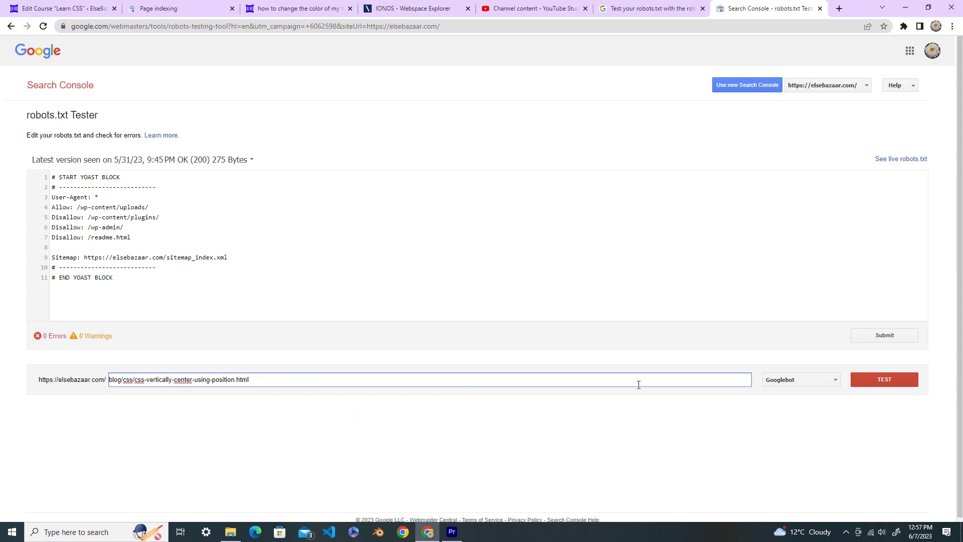
left_click(886, 381)
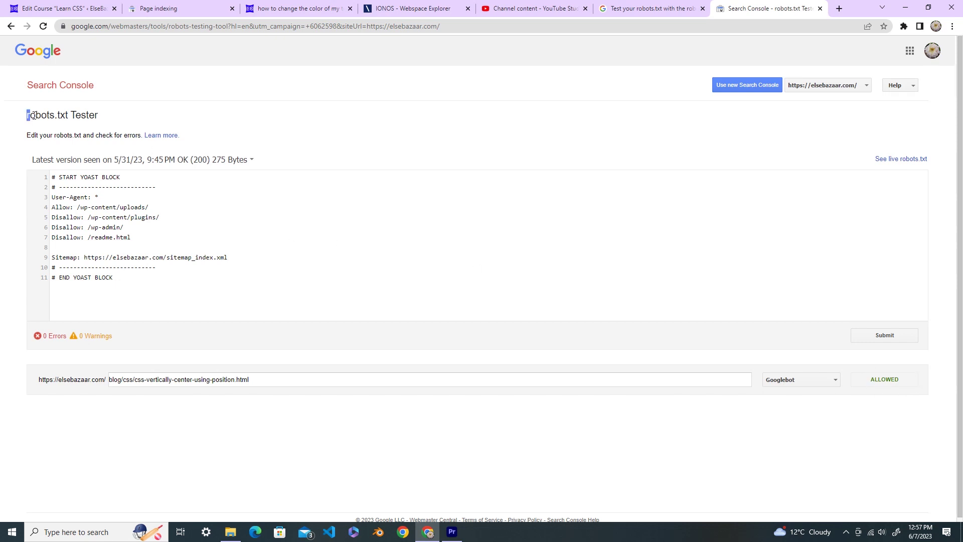
left_click_drag(33, 115, 115, 123)
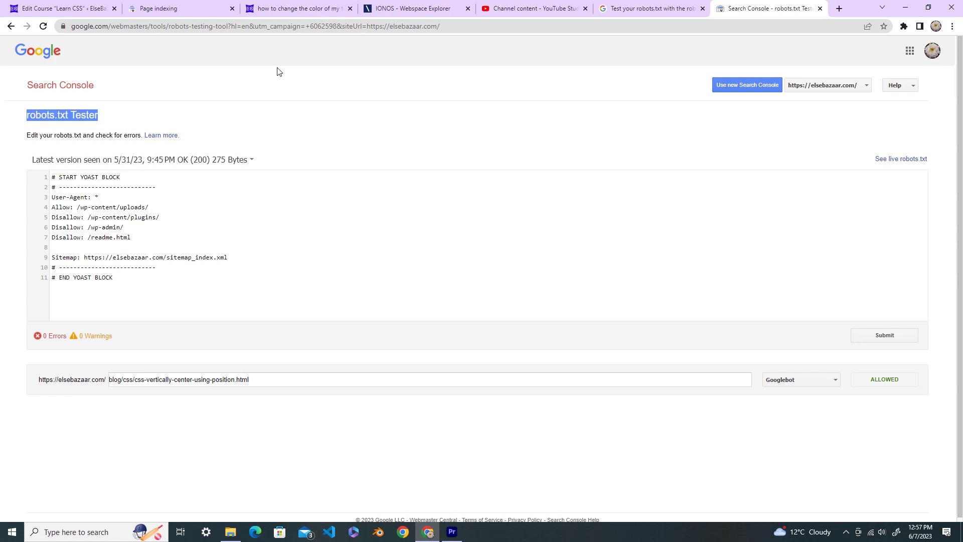
- Copy the second blocked URL and test blog/css/css-horizontally-center.html in the Tester, getting ALLOWED
left_click(157, 8)
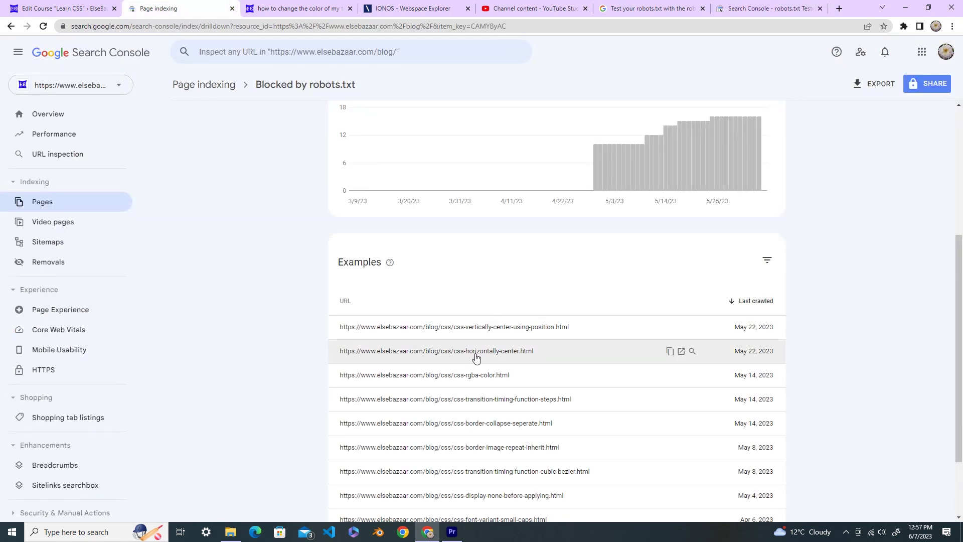
left_click(670, 351)
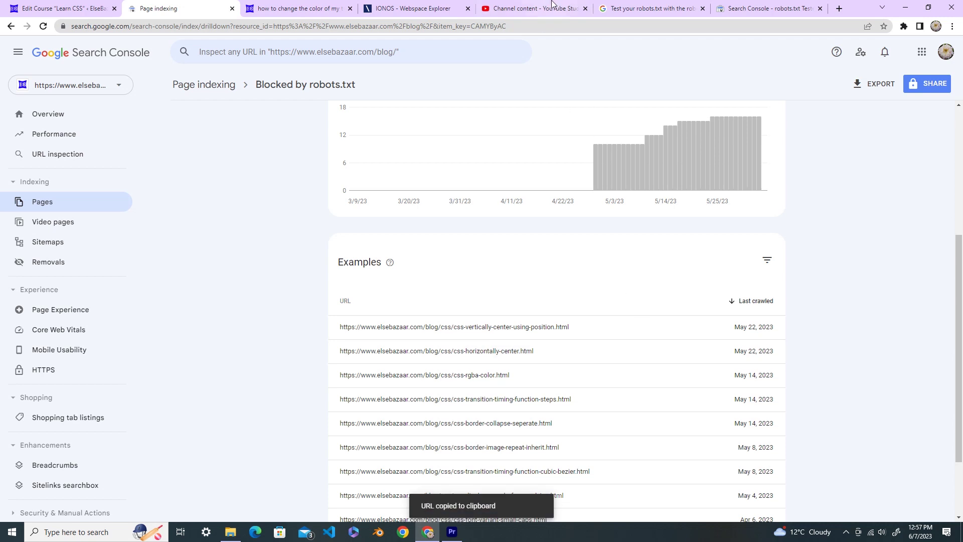
left_click(750, 11)
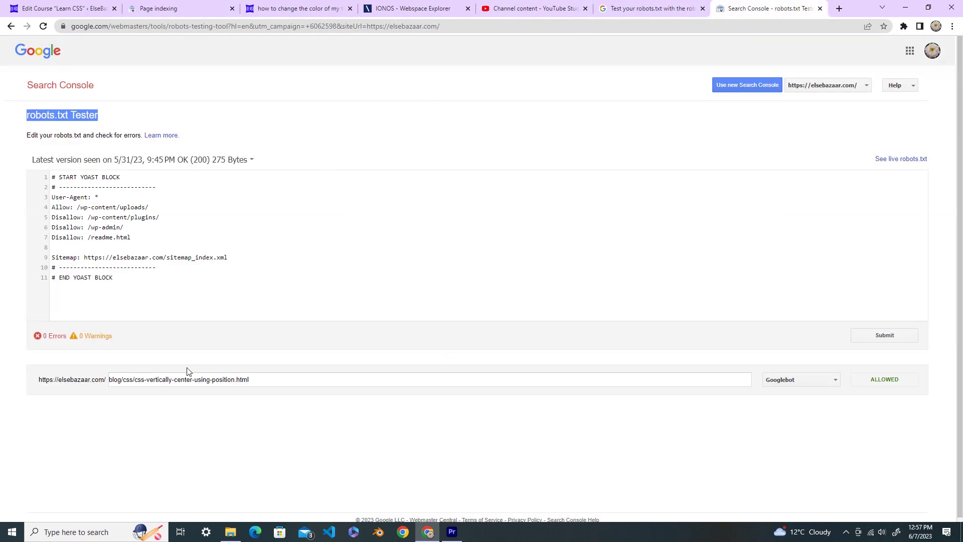
left_click_drag(284, 375, 98, 379)
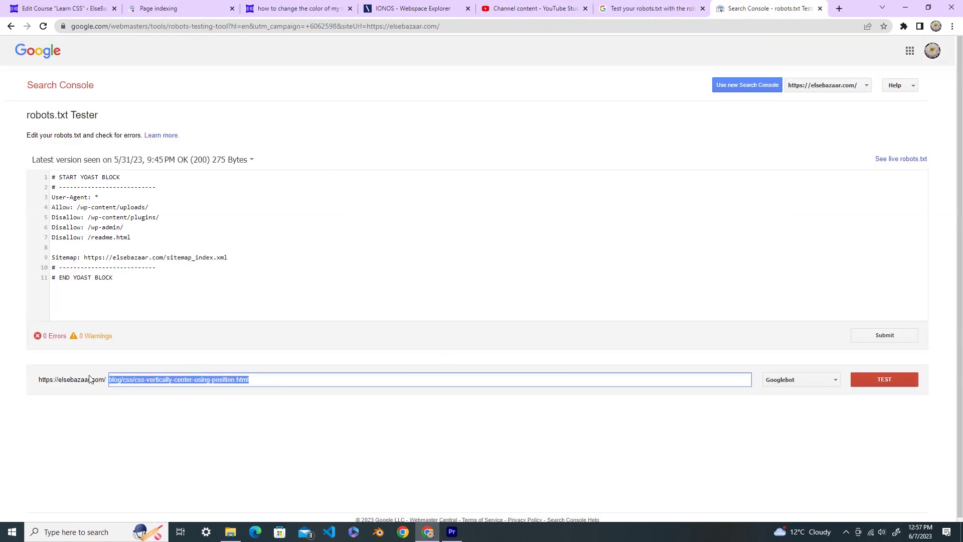
key("ctrl+v")
left_click_drag(204, 381, 96, 380)
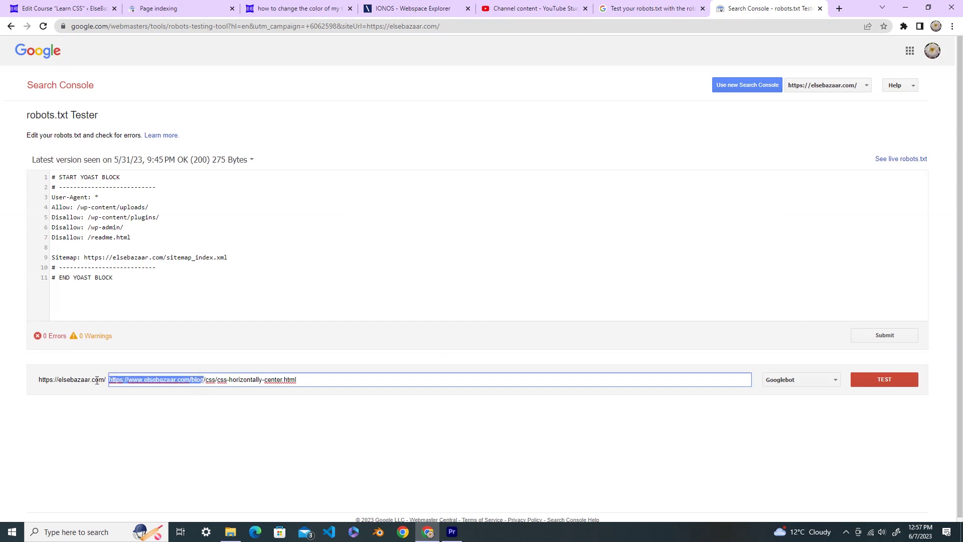
left_click(194, 379)
left_click_drag(190, 380, 76, 395)
key("BackSpace")
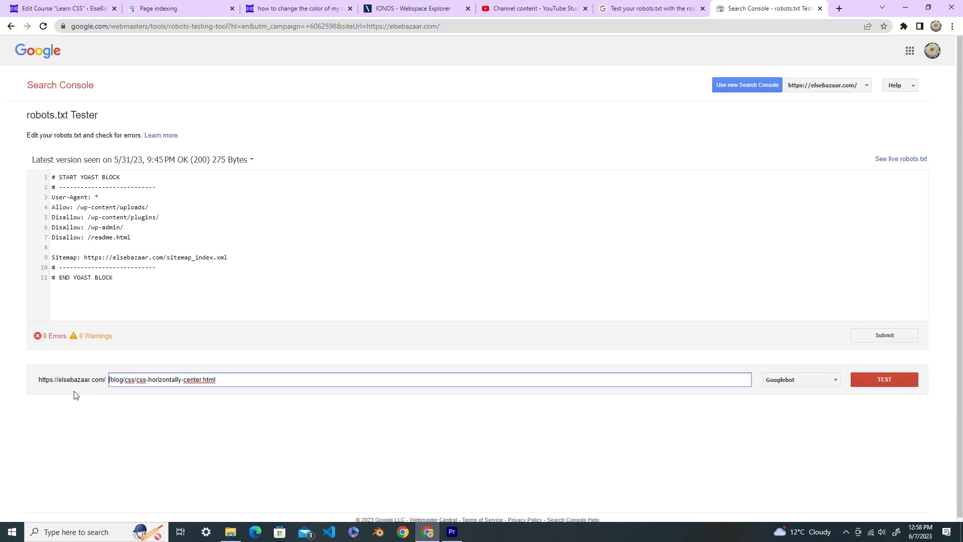
key("Delete")
left_click(901, 382)
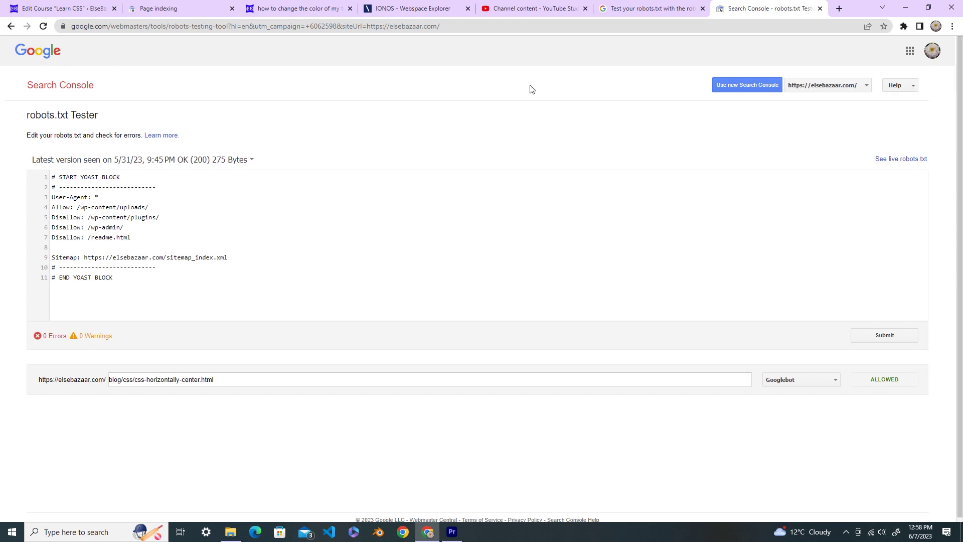
- Return to the Blocked by robots.txt report, still showing 16 affected pages
left_click(168, 10)
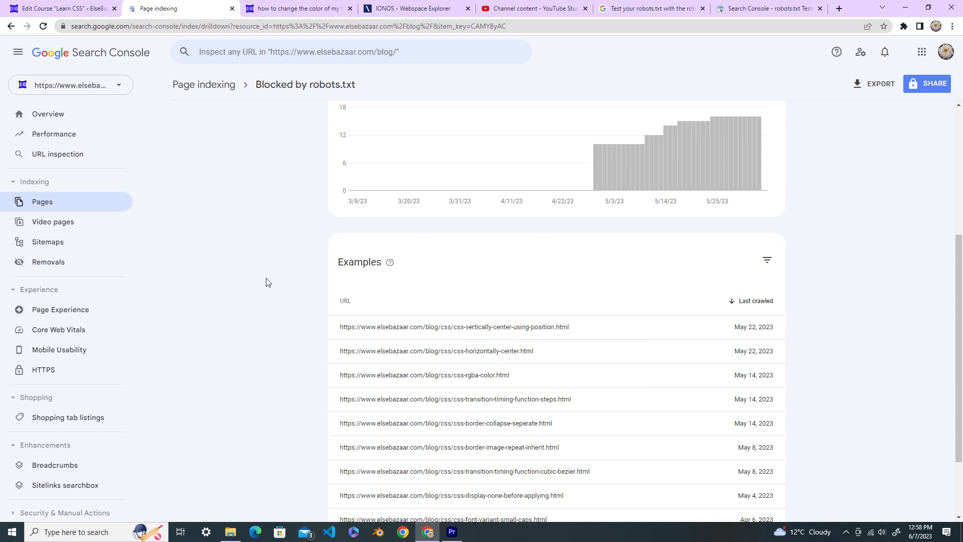
scroll(545, 322, "up", 2)
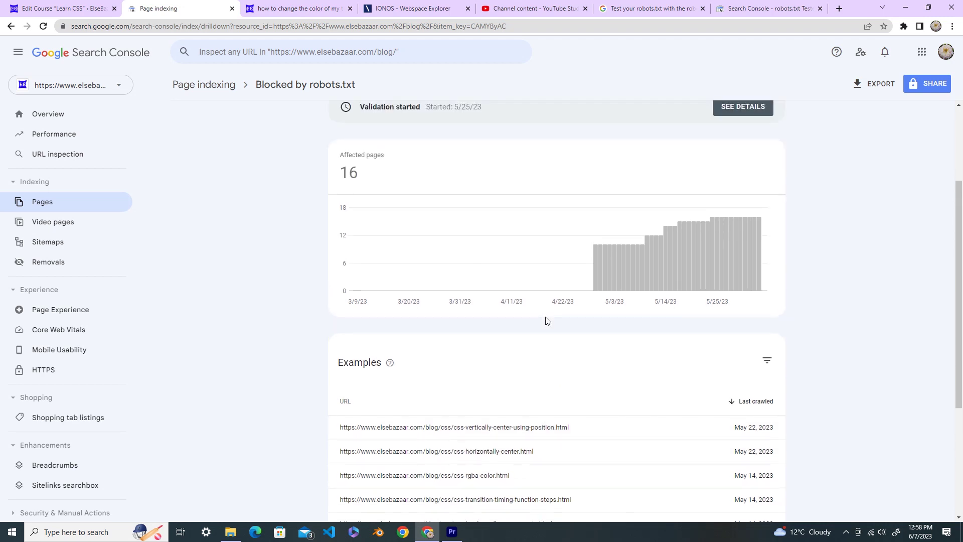